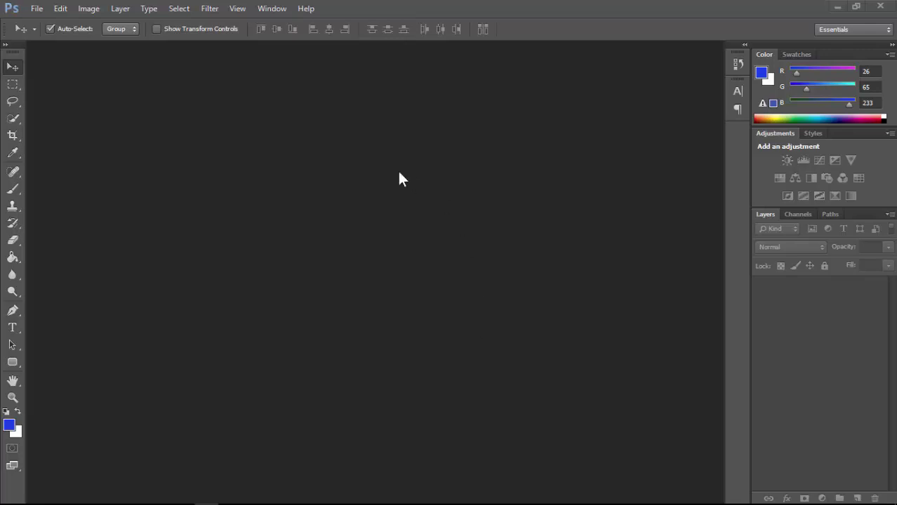
Open the stage photo 'Khuc ca nguoi giao vien nhan dan.Still001.jpg' from the Pictures folder
left_click(35, 10)
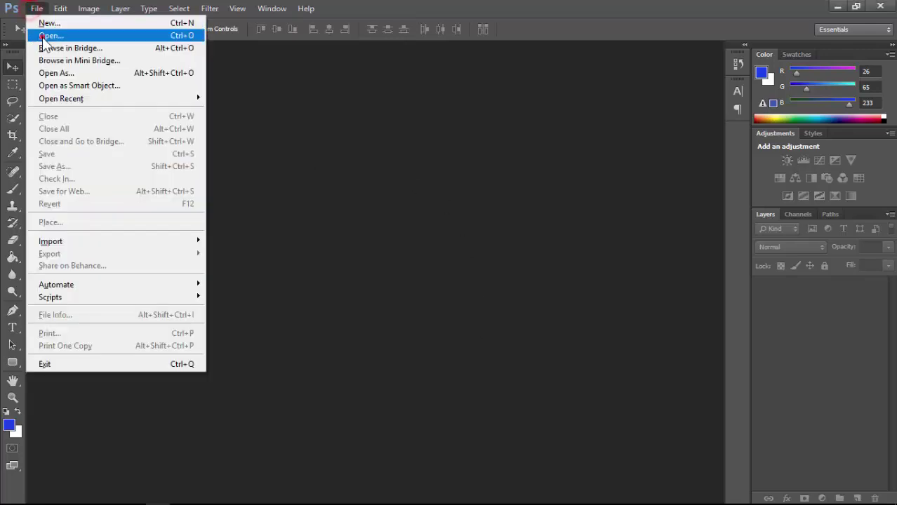
left_click(42, 35)
scroll(290, 235, "down", 2)
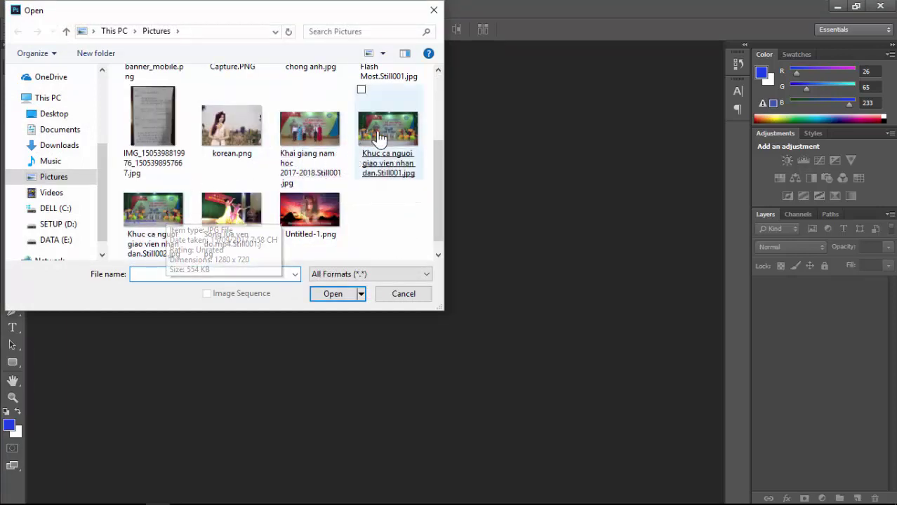
double_click(388, 128)
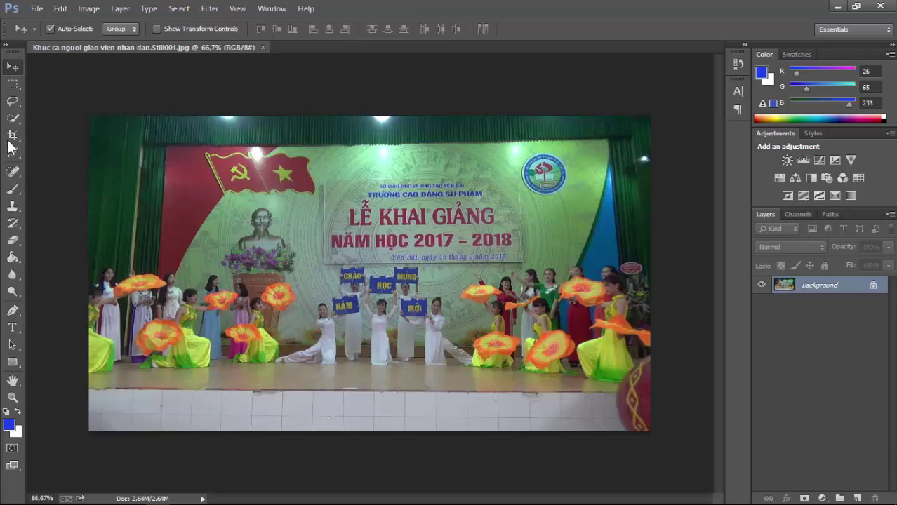
Add black 'PHOTOSHOP TUTORIAL' text on the stage photo as a new type layer
left_click(13, 328)
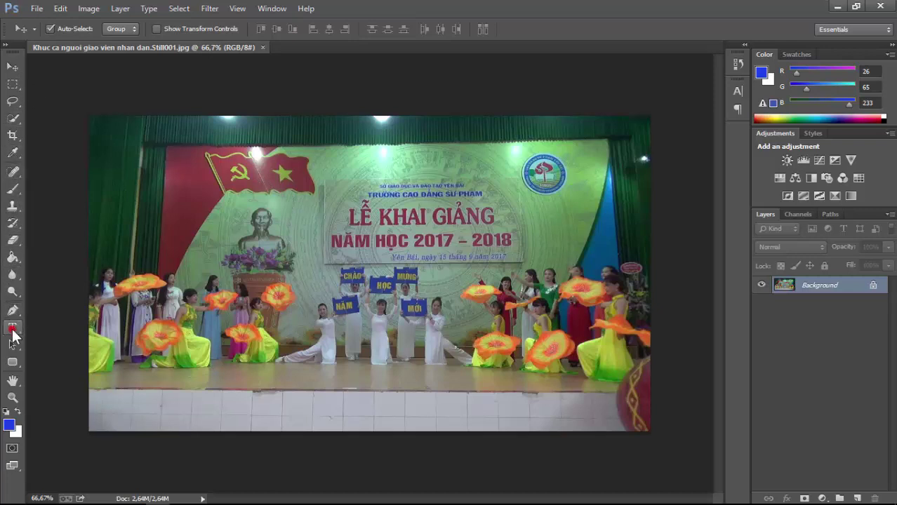
left_click(205, 279)
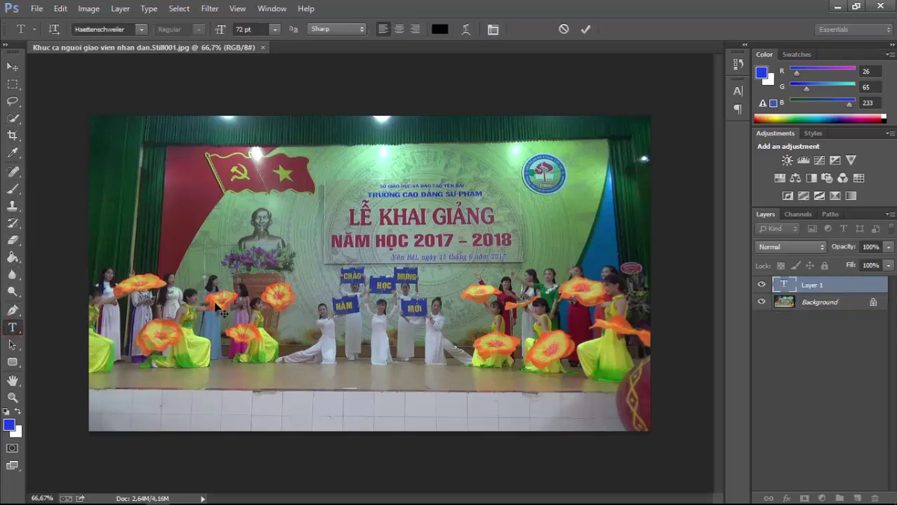
type("PO")
key("BackSpace")
type("HOTOSHOP")
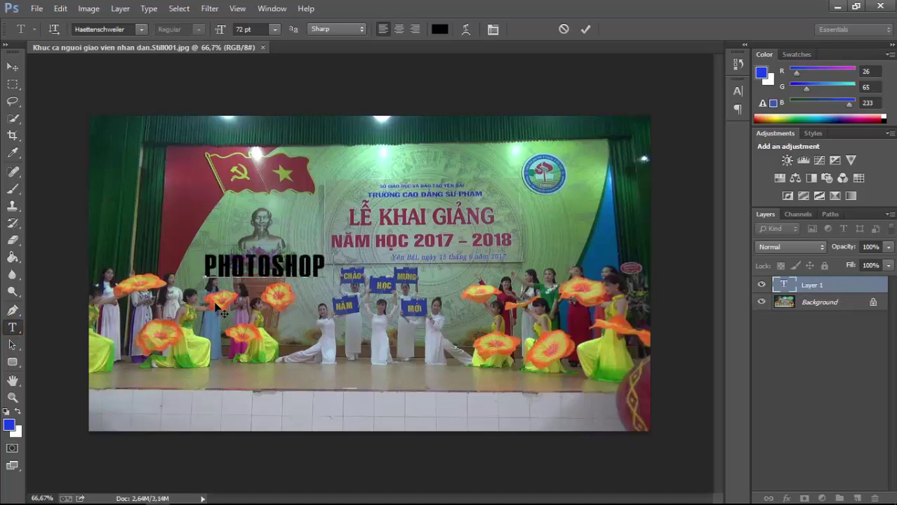
type(" TUTORIAL")
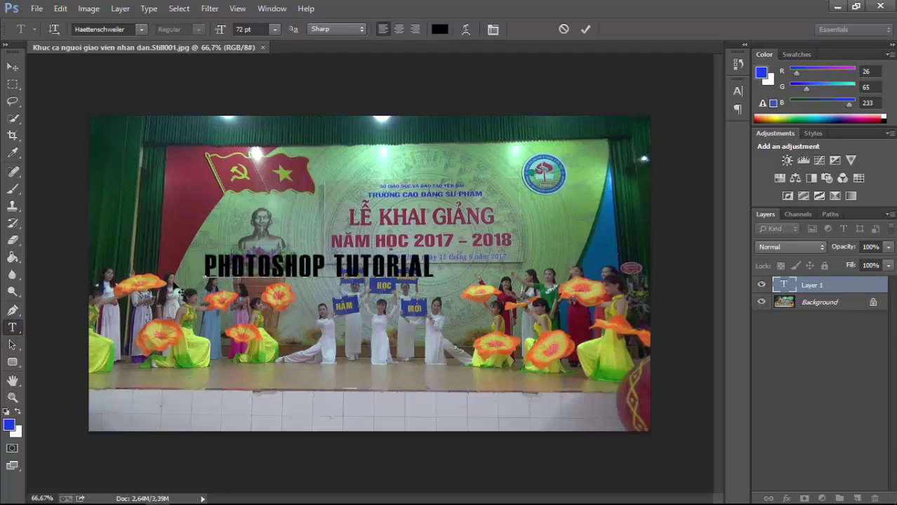
left_click(585, 30)
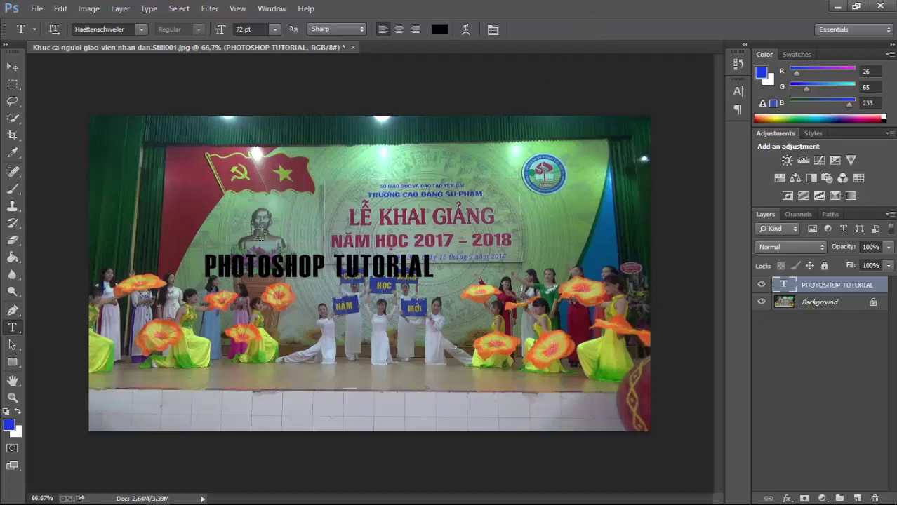
key("ctrl+t")
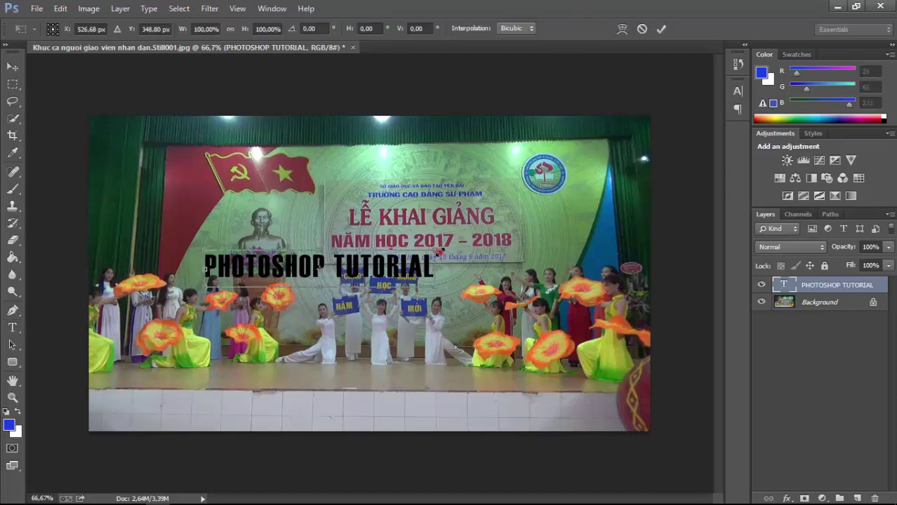
Scale and widen the PHOTOSHOP TUTORIAL title across the photo and move it lower over the stage
mouse_move(439, 251)
left_mouse_down()
mouse_move(574, 228)
mouse_move(574, 210)
left_mouse_up()
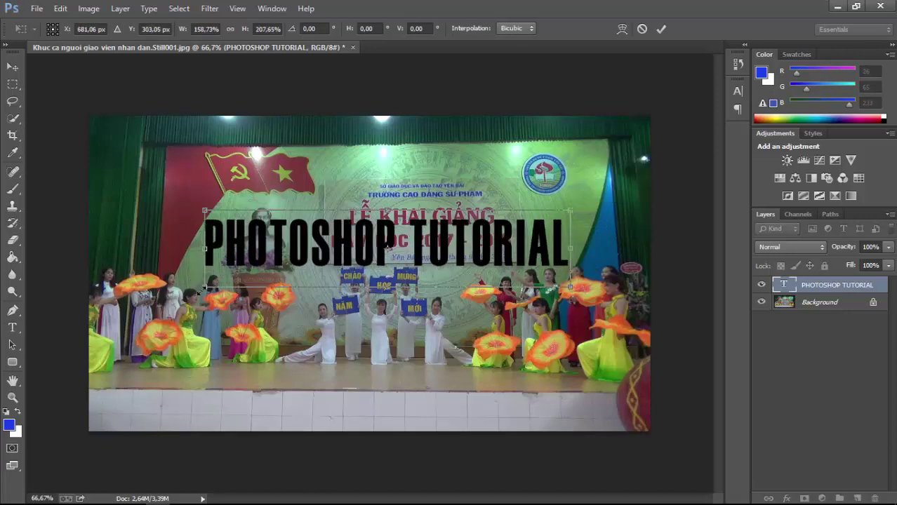
mouse_move(204, 288)
left_mouse_down()
mouse_move(163, 261)
mouse_move(161, 294)
left_mouse_up()
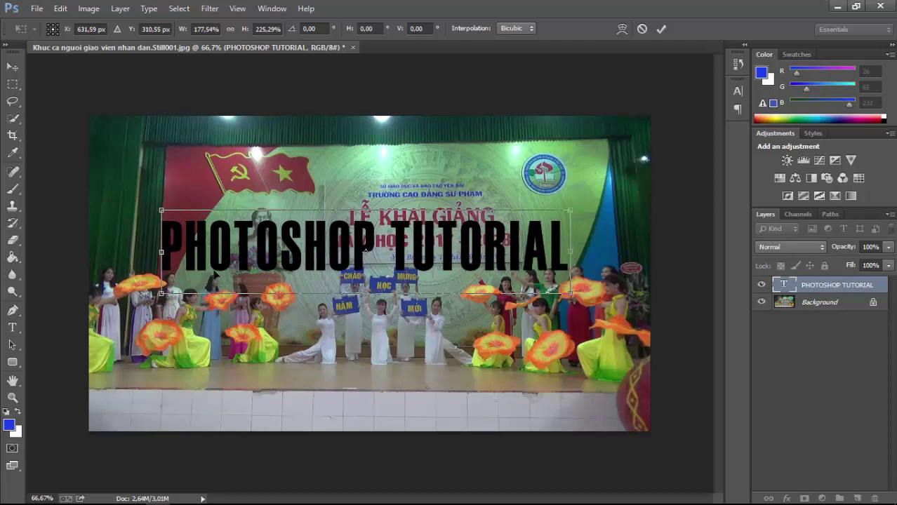
left_click_drag(161, 252, 136, 253)
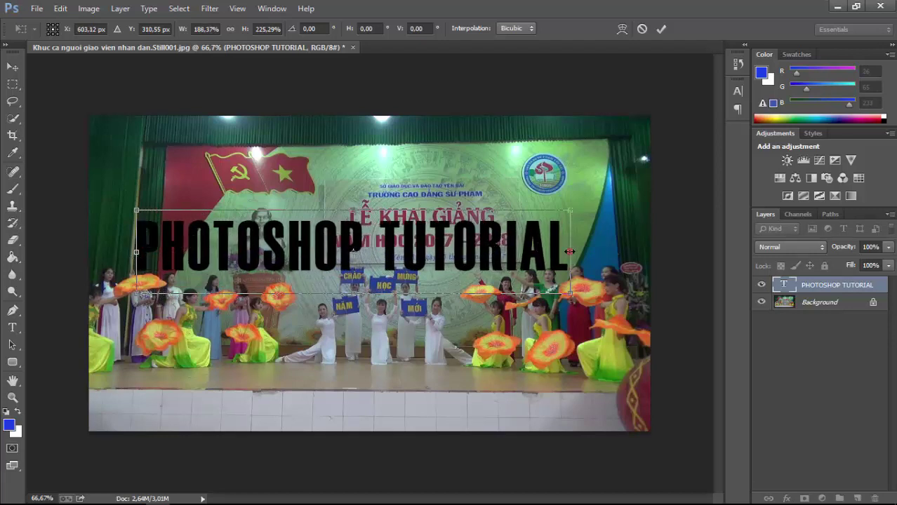
left_click_drag(569, 251, 581, 251)
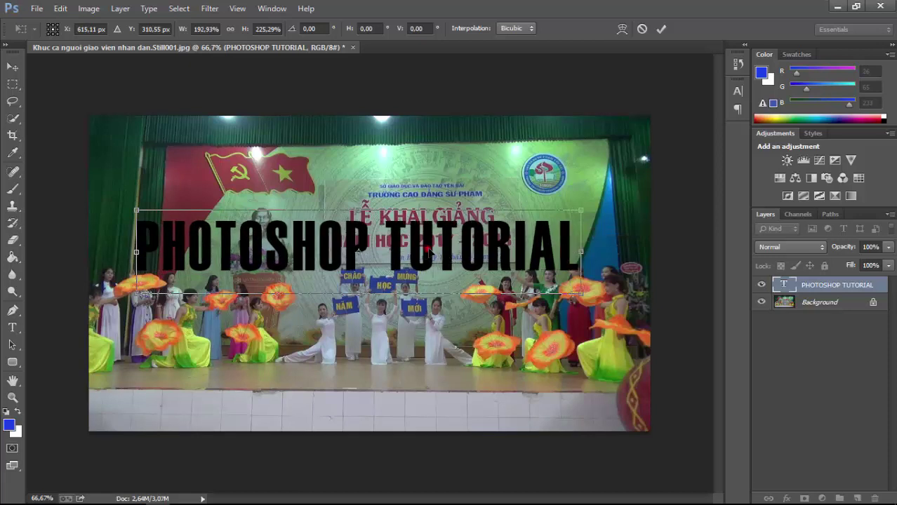
mouse_move(427, 249)
left_mouse_down()
mouse_move(457, 259)
mouse_move(455, 280)
left_mouse_up()
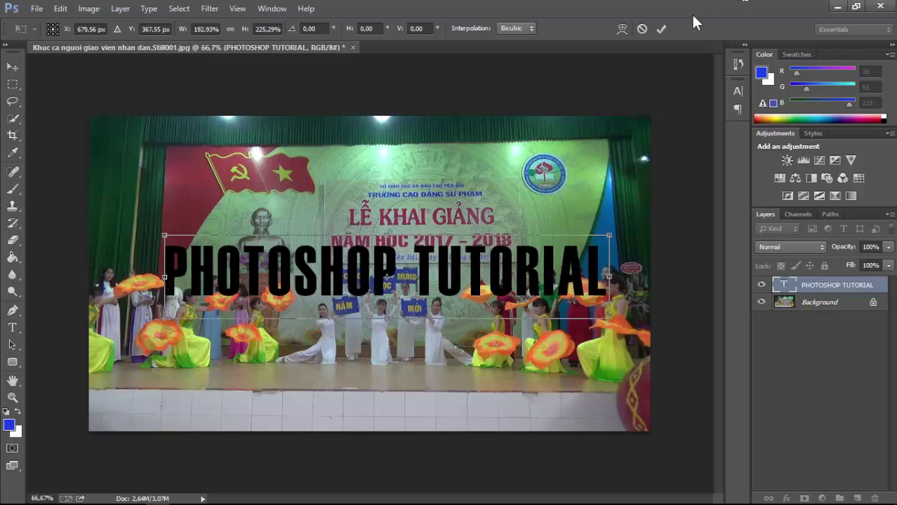
left_click(662, 29)
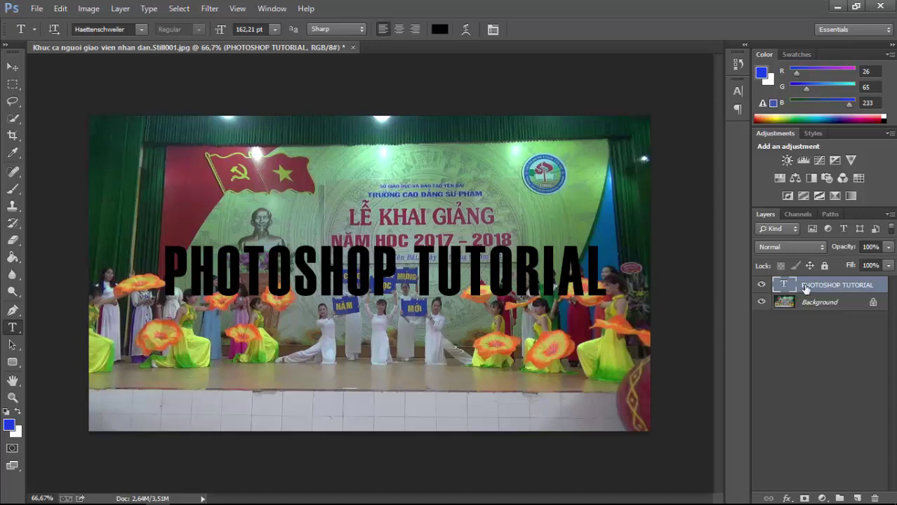
Duplicate the PHOTOSHOP TUTORIAL layer and drag the copy directly below the original title
key("ctrl+j")
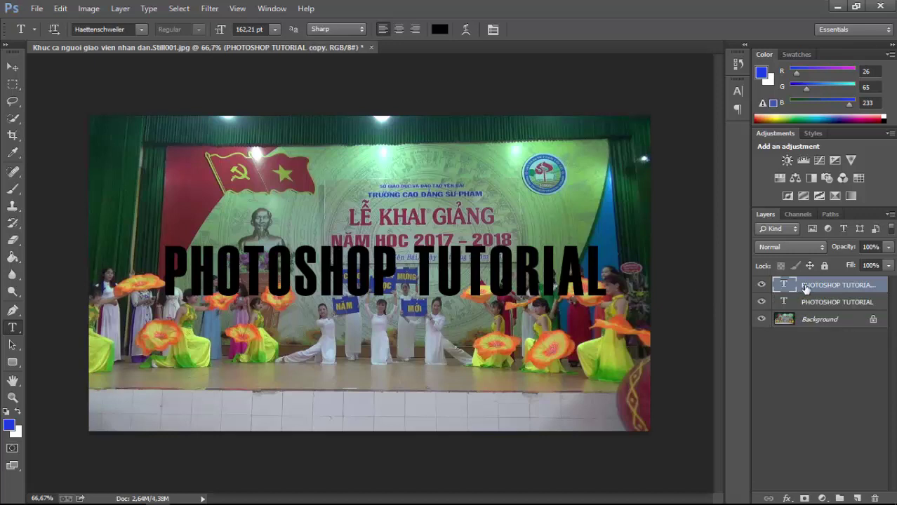
left_click(11, 68)
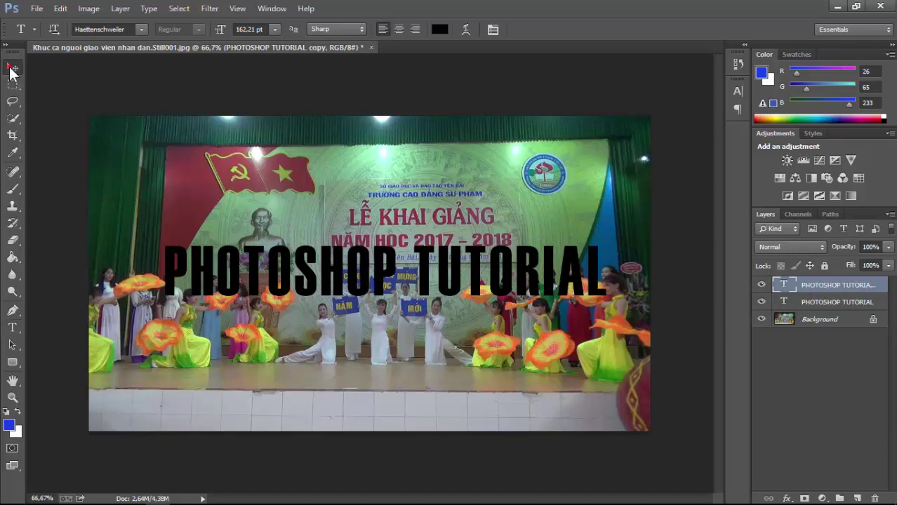
left_click(328, 271)
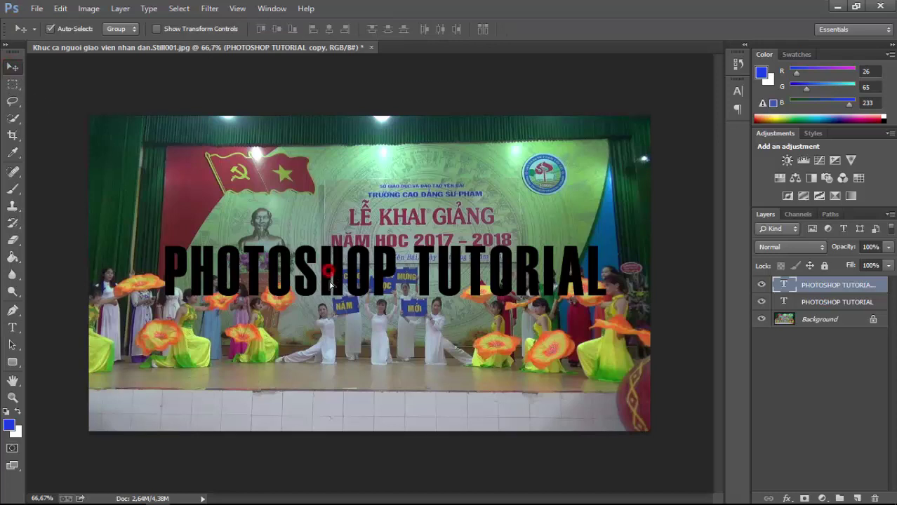
left_click_drag(329, 282, 330, 340)
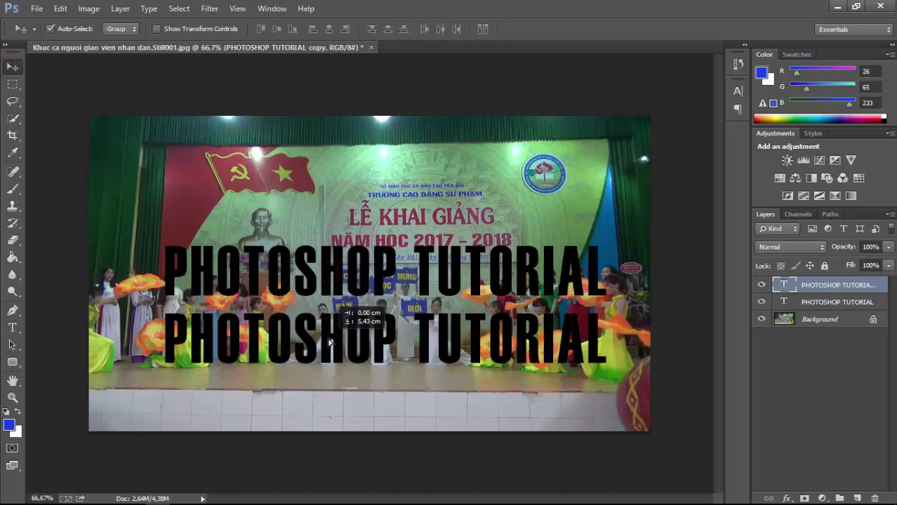
left_click_drag(328, 342, 326, 341)
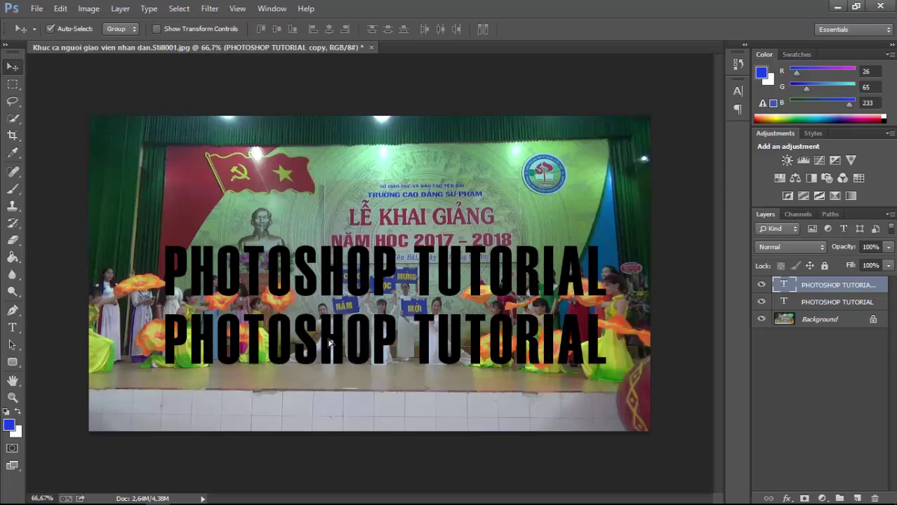
Set the upper title layer's Opacity to 50%
left_click(328, 272)
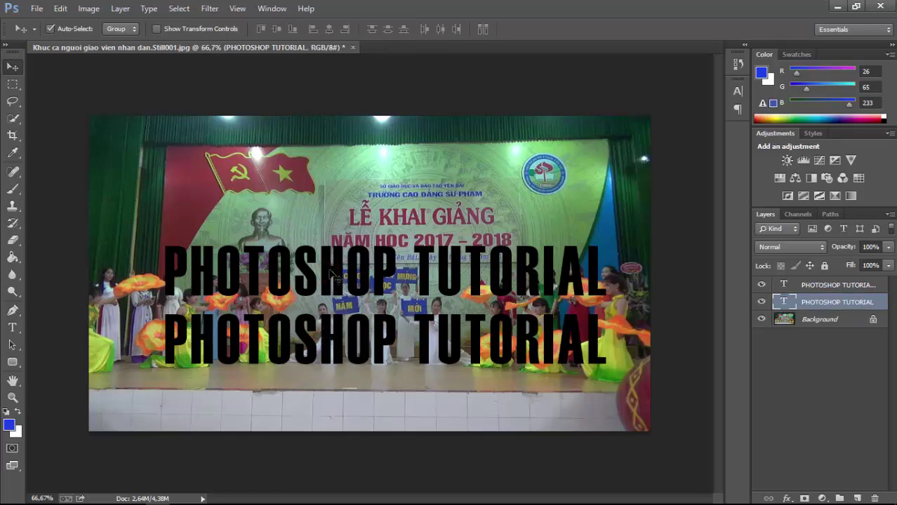
left_click_drag(843, 251, 811, 257)
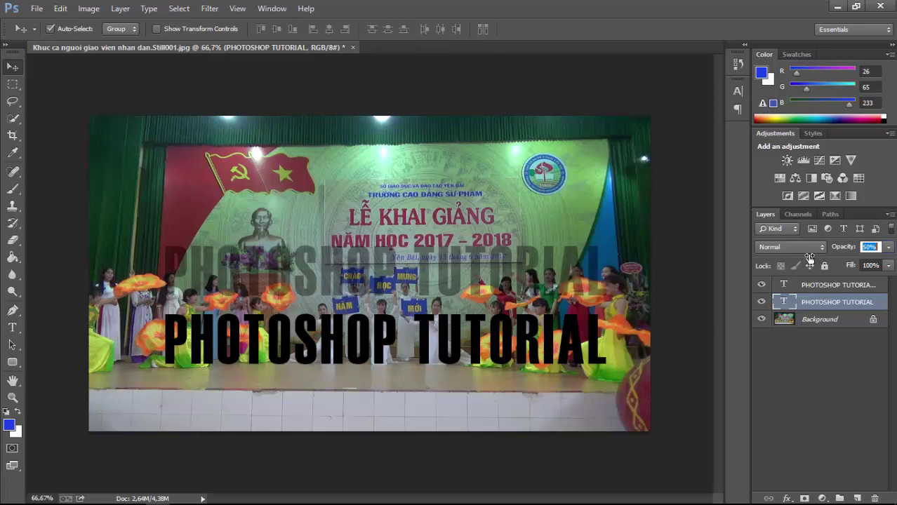
key("Return")
Set the lower copied title layer's Fill to 50%
left_click(808, 284)
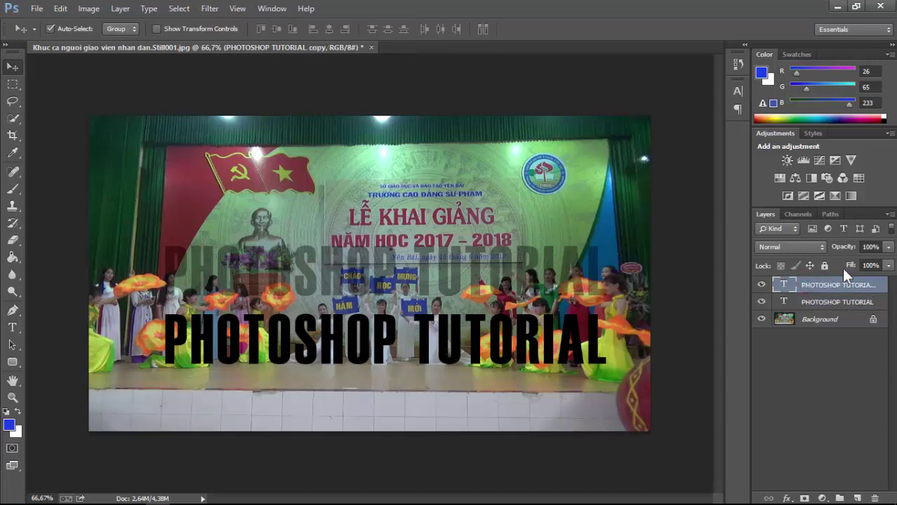
left_click_drag(849, 266, 822, 273)
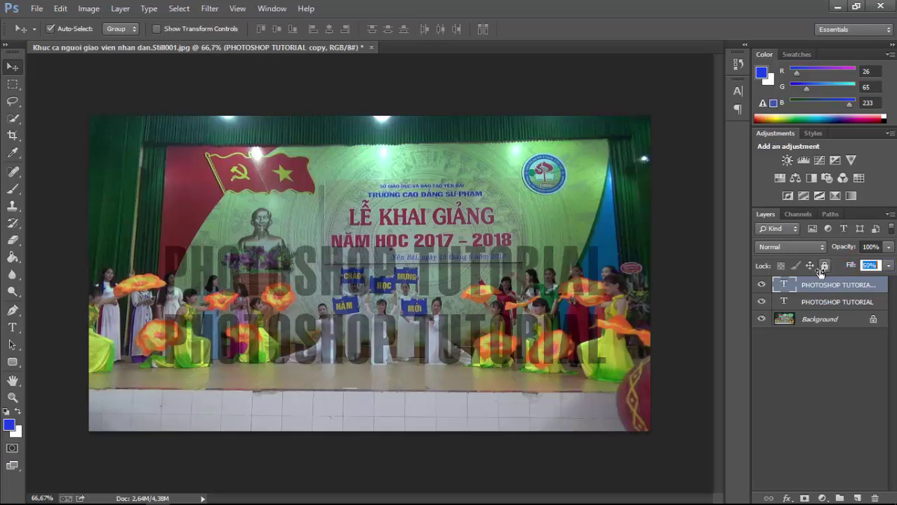
left_click(770, 293)
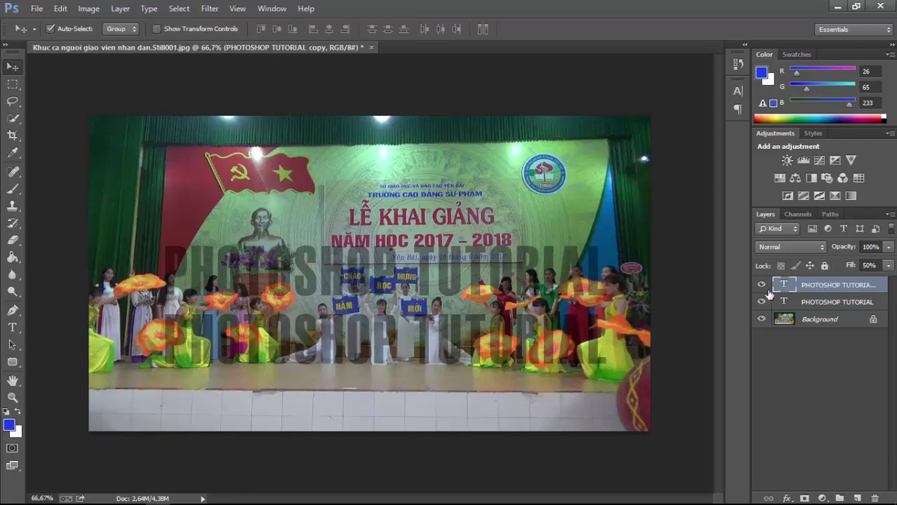
Select the upper 50%-opacity title layer and add a Stroke layer effect
left_click(337, 272)
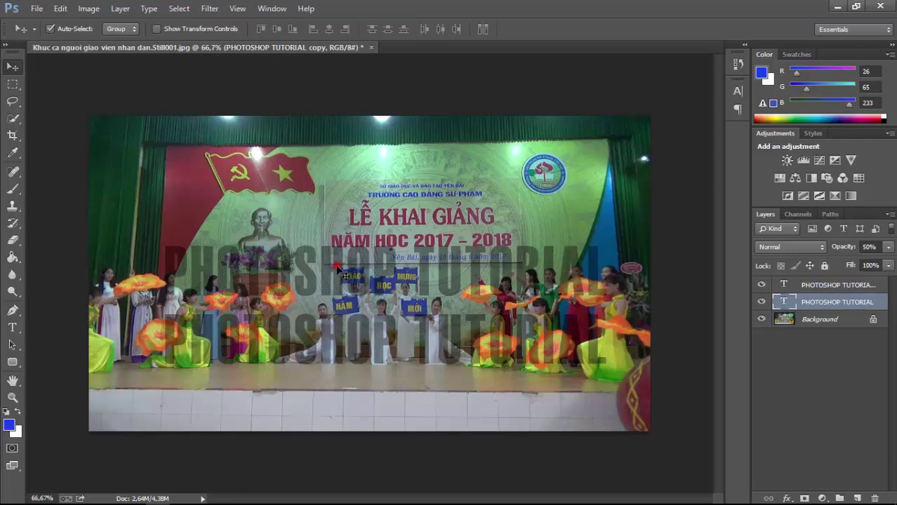
left_click(342, 337)
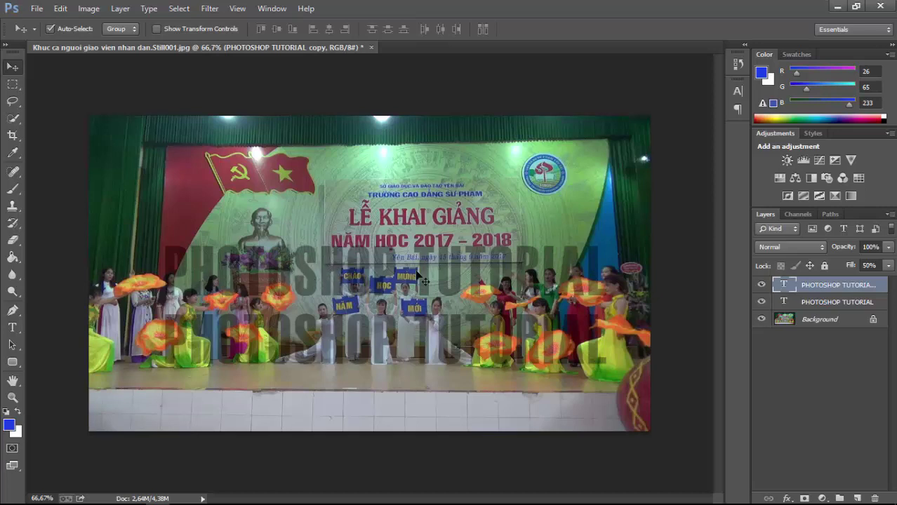
left_click(811, 302)
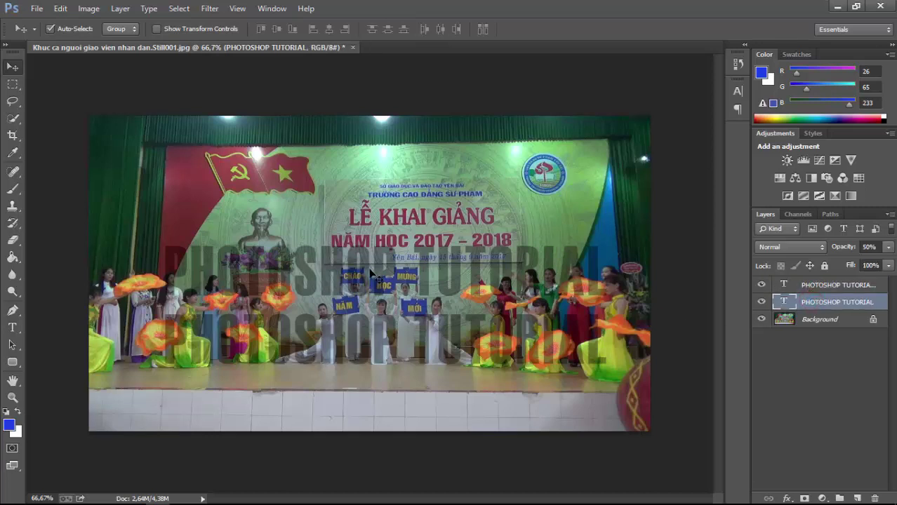
left_click(787, 499)
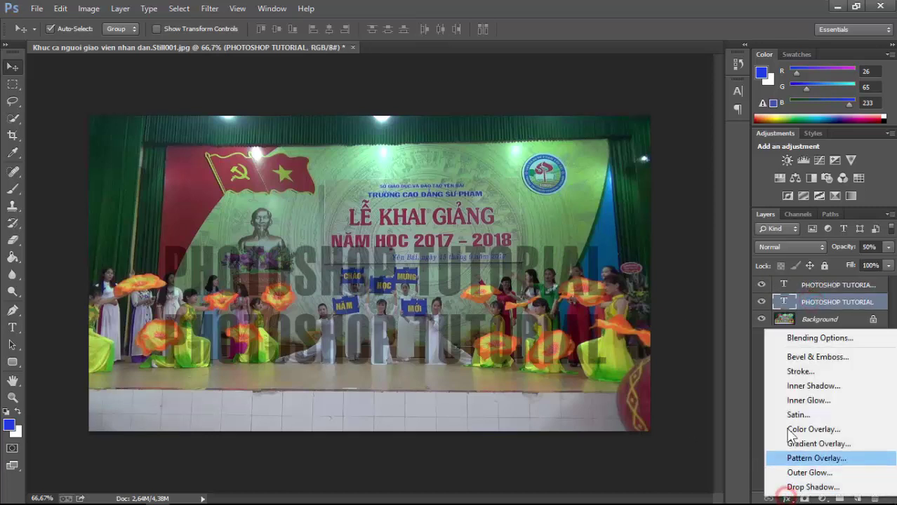
left_click(789, 371)
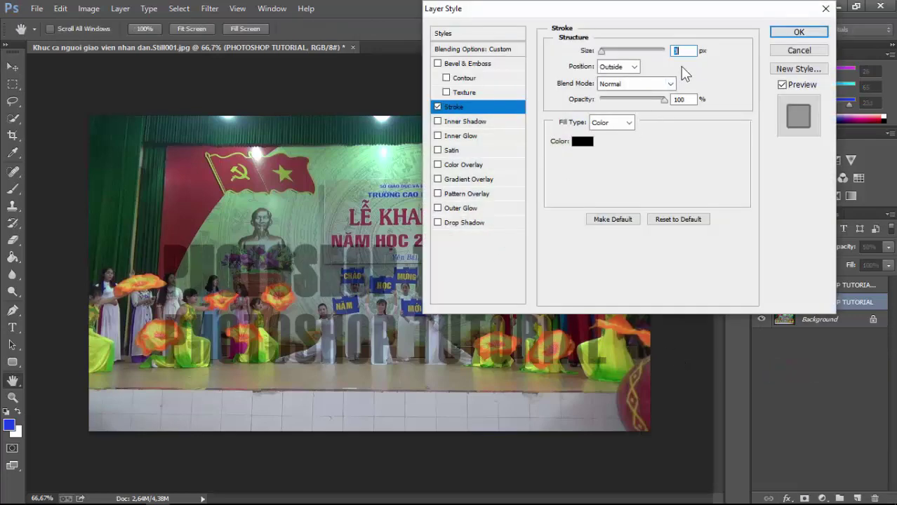
Set the upper title's stroke to 5 px red (ff0000) and apply it
type("5")
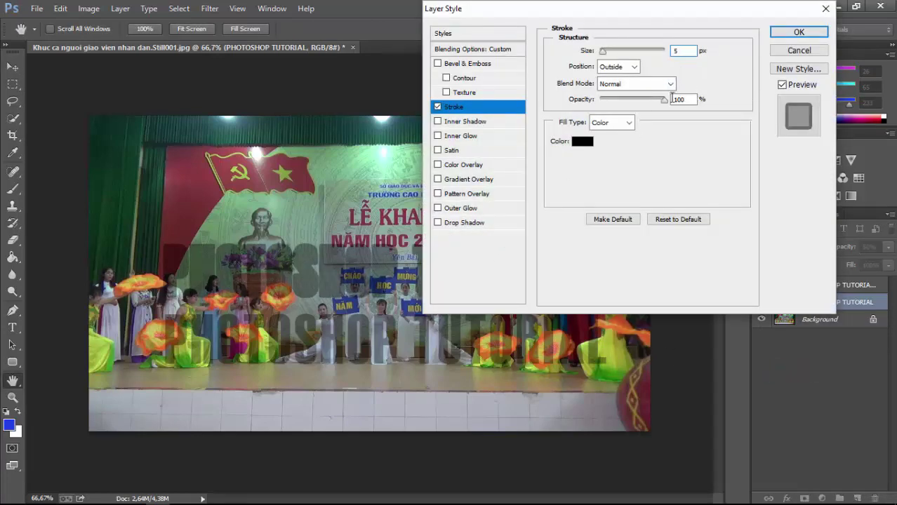
left_click(582, 141)
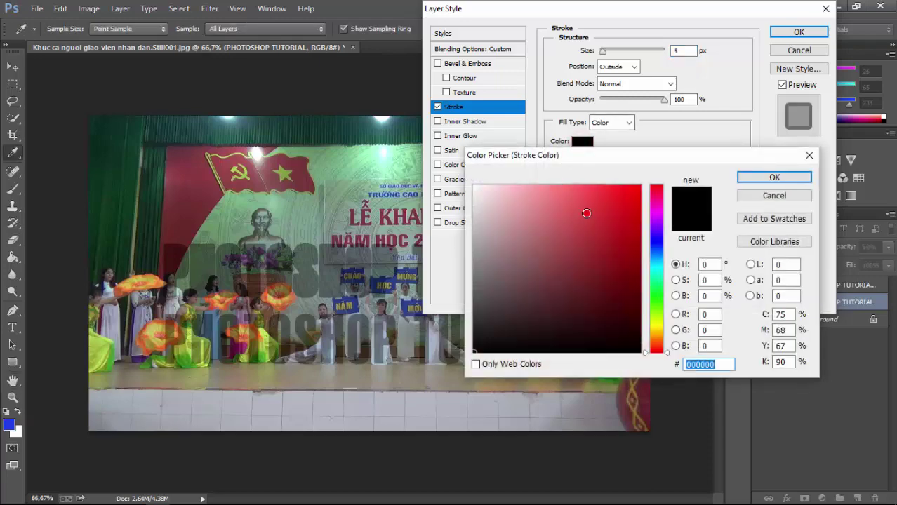
type("ff0000")
left_click(763, 176)
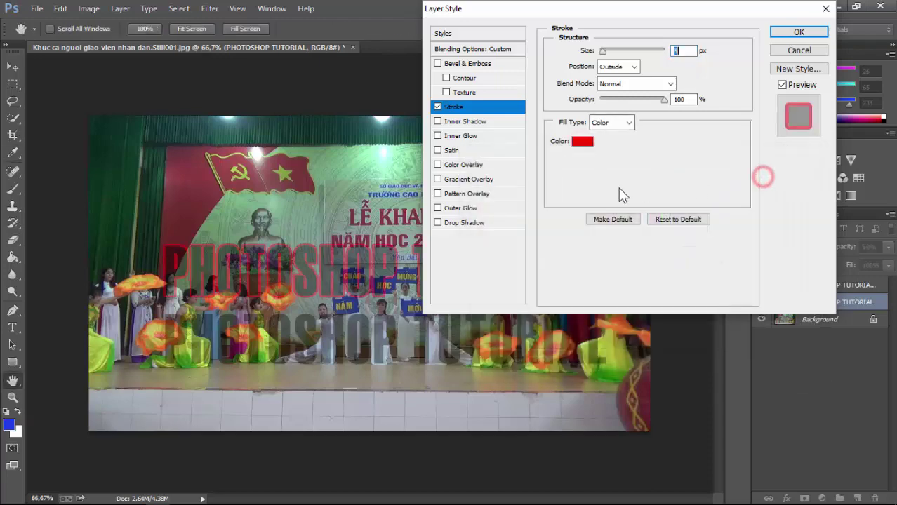
left_click(796, 32)
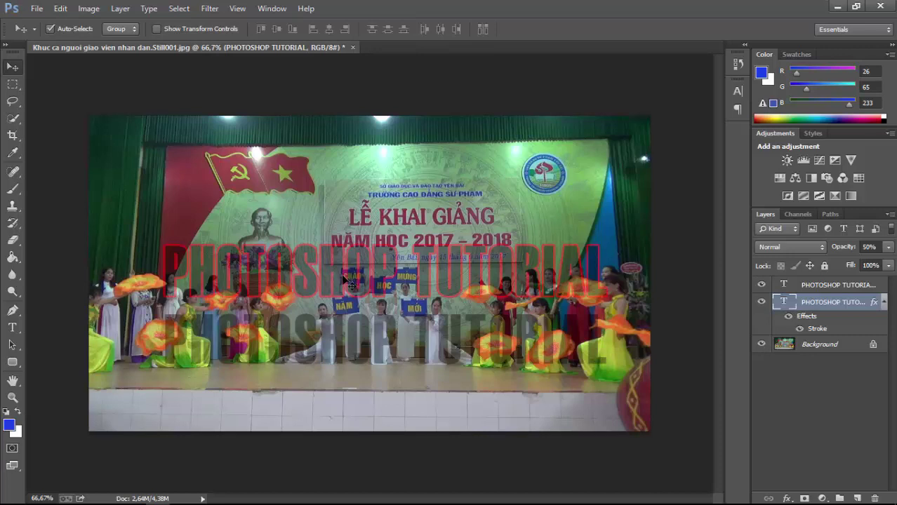
Add a 5 px red Stroke effect to the lower 50%-fill copy layer
left_click(329, 347)
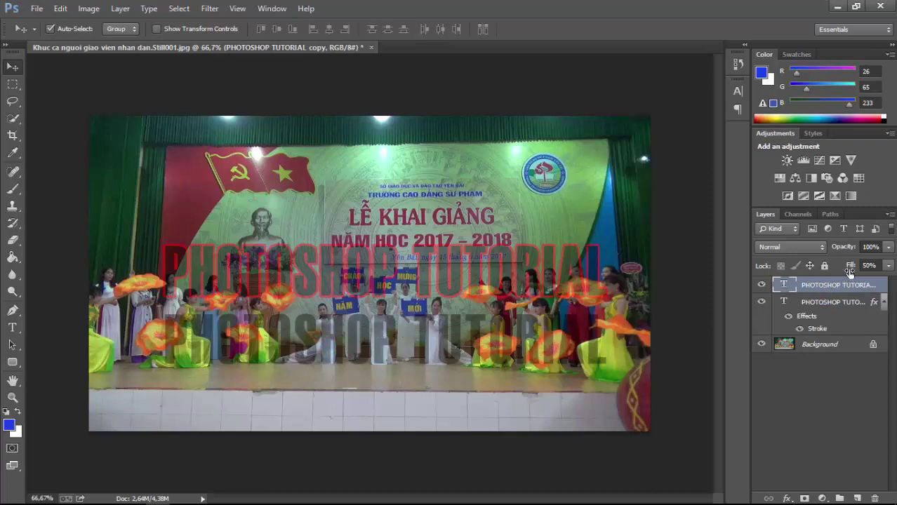
left_click(787, 499)
left_click(795, 379)
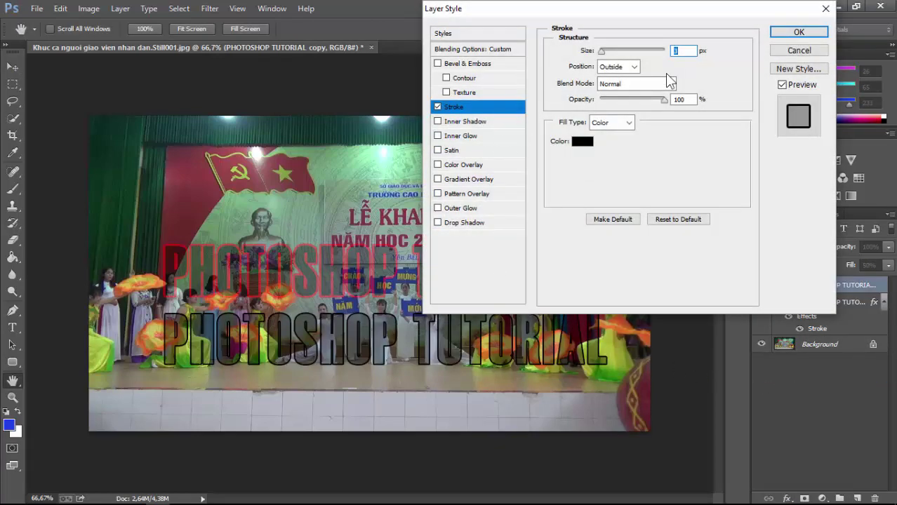
type("5")
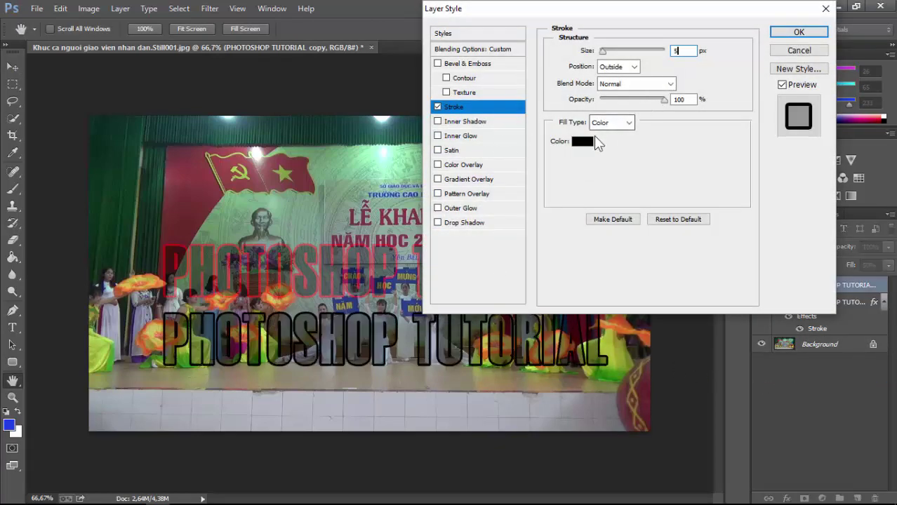
left_click(582, 141)
left_click_drag(617, 201, 664, 173)
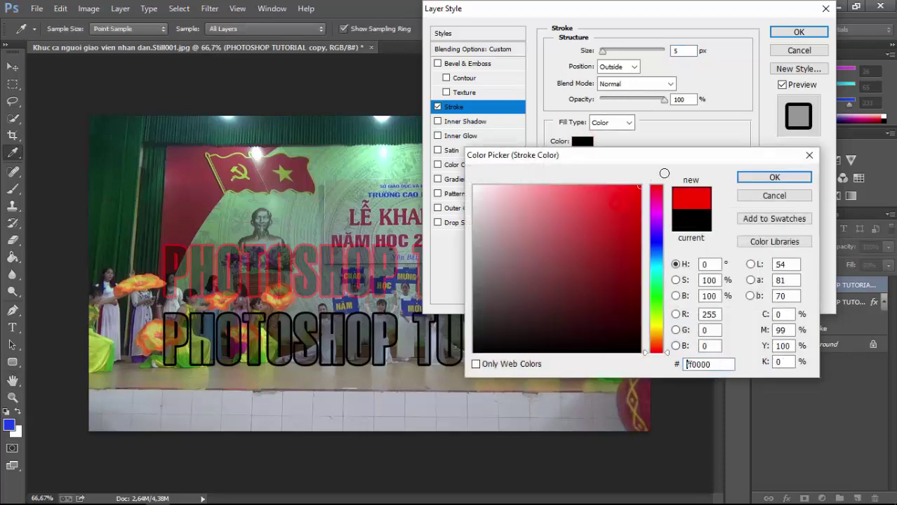
left_click(742, 177)
left_click(798, 34)
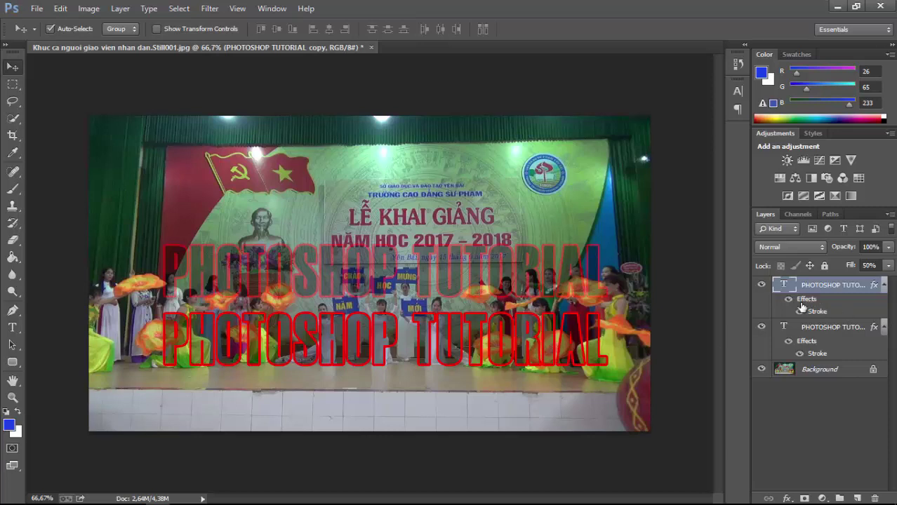
Apply an Outer Glow of size 50 px to the copy title layer
left_click(787, 499)
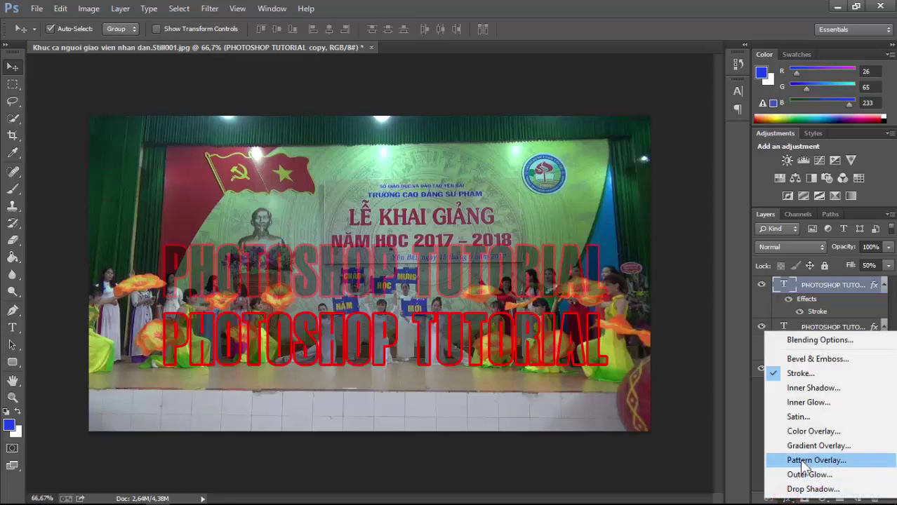
left_click(802, 475)
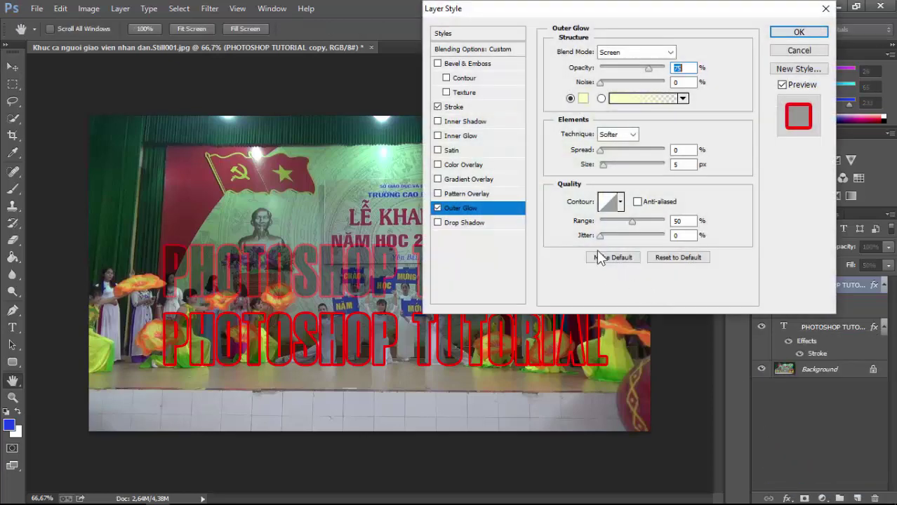
left_click_drag(603, 163, 616, 166)
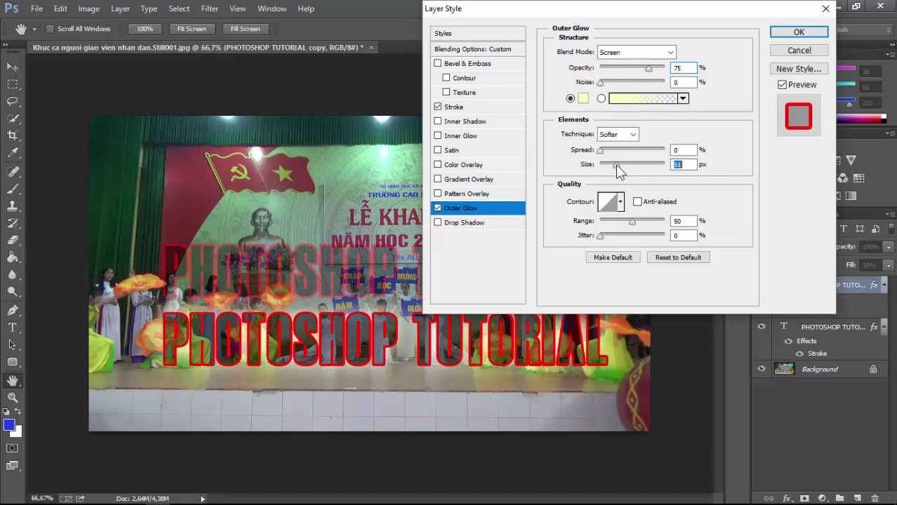
type("5")
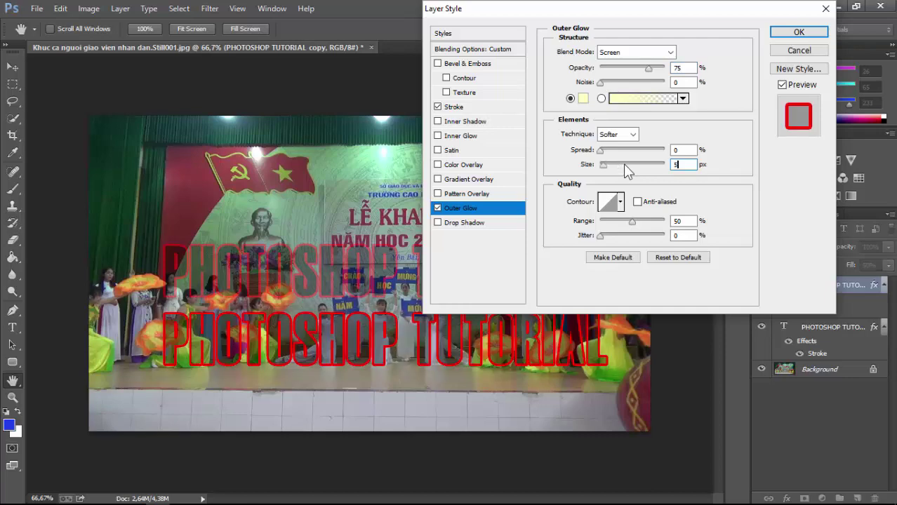
type("0")
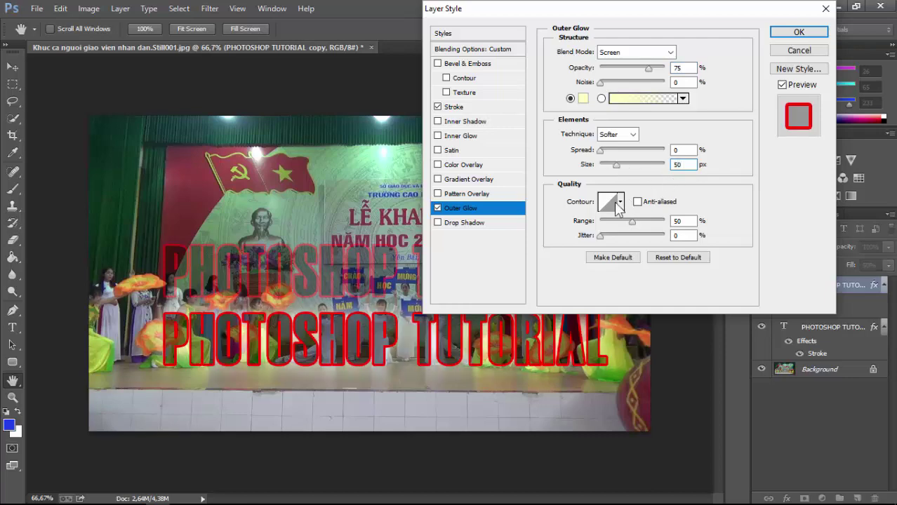
left_click(799, 32)
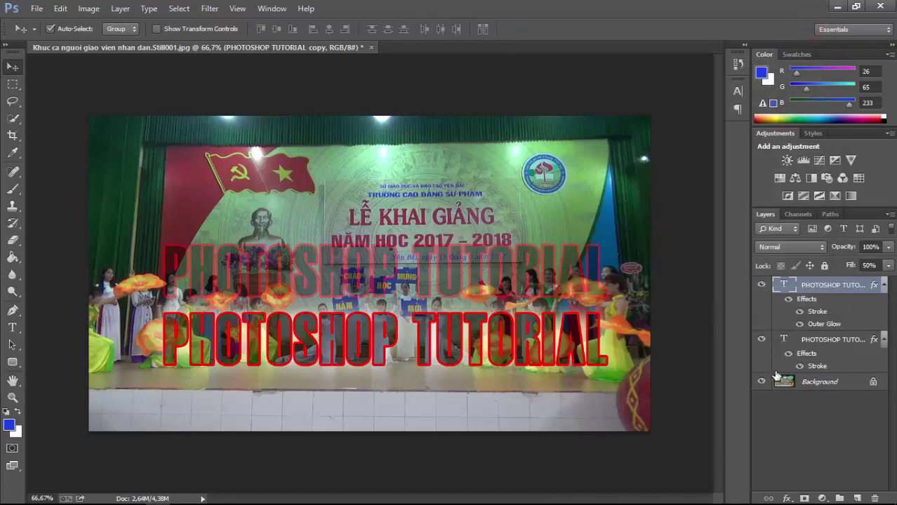
Toggle the Outer Glow visibility off and on, then add and undo a layer mask
left_click(800, 324)
left_click(799, 324)
left_click(811, 343)
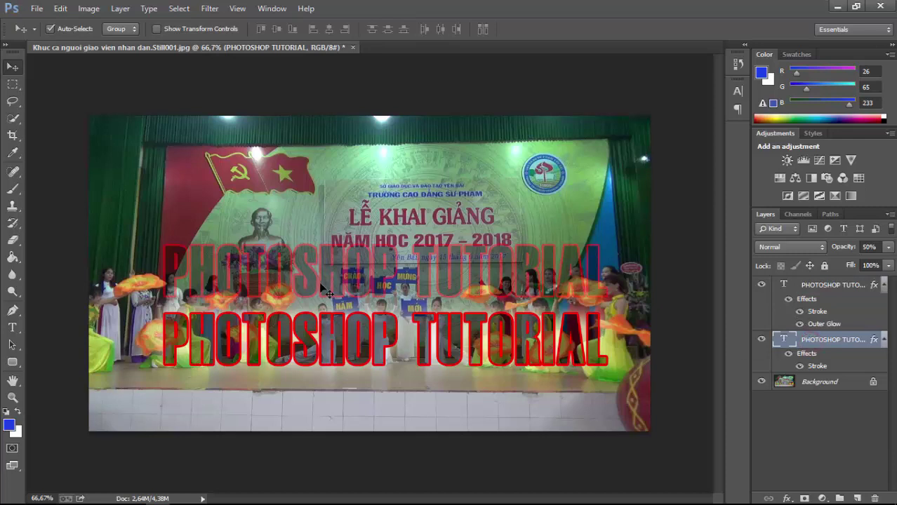
left_click(806, 499)
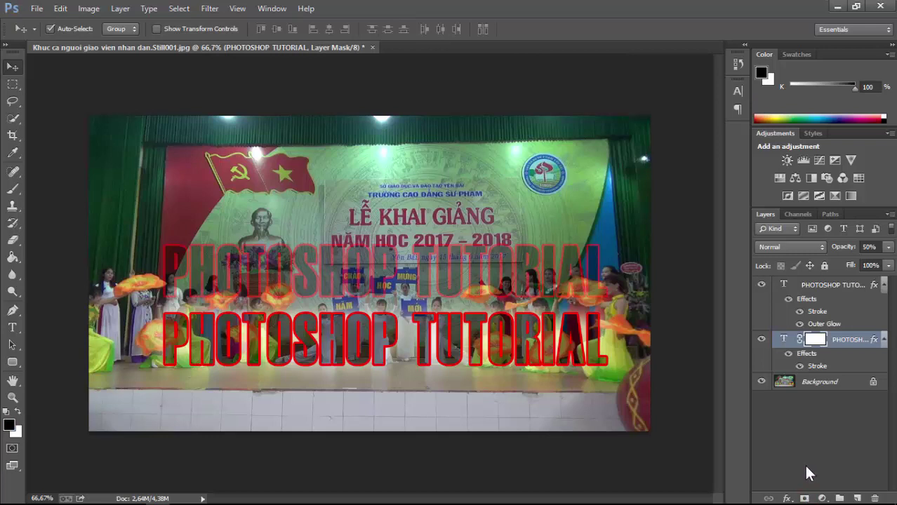
key("alt+bracketright")
Open and dismiss the layer effects list, then reselect the half-opacity title layer
left_click(787, 497)
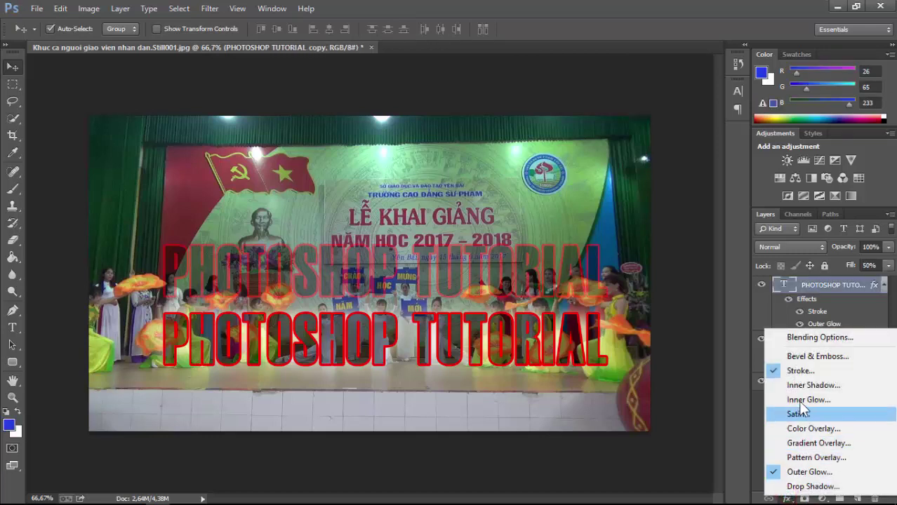
left_click(808, 293)
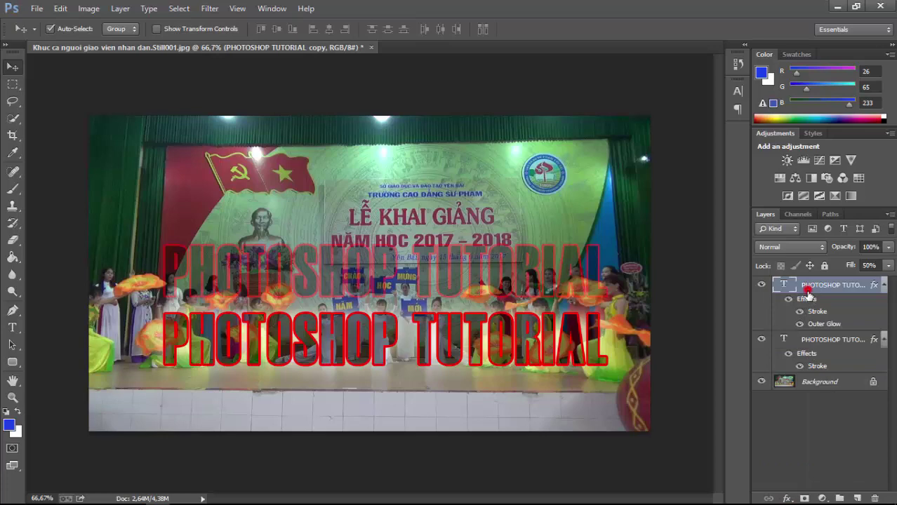
left_click(811, 340)
Apply a 50 px Outer Glow to the upper PHOTOSHOP TUTORIAL text, then toggle it off and on to compare
left_click(787, 498)
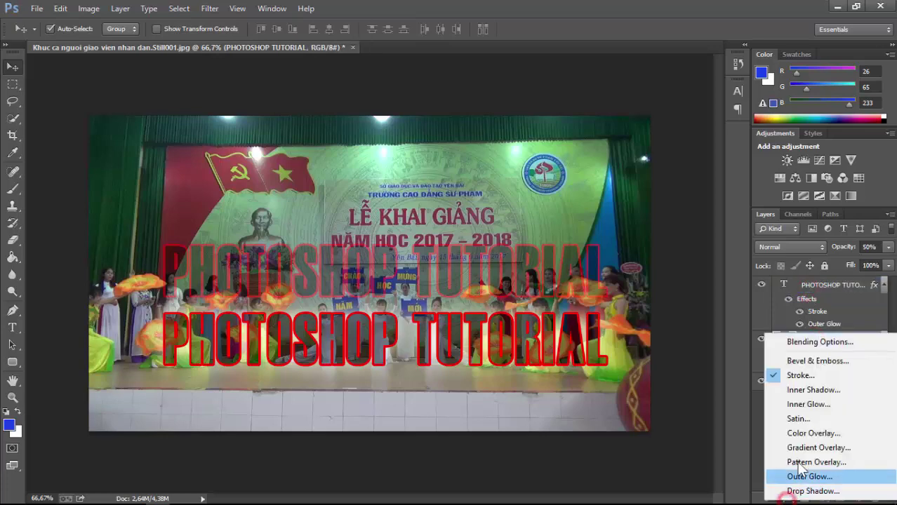
left_click(793, 476)
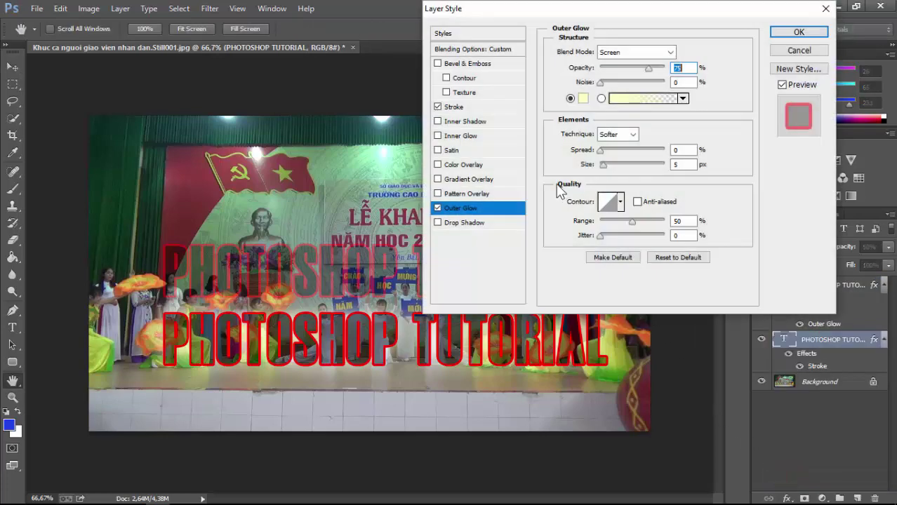
left_click(674, 165)
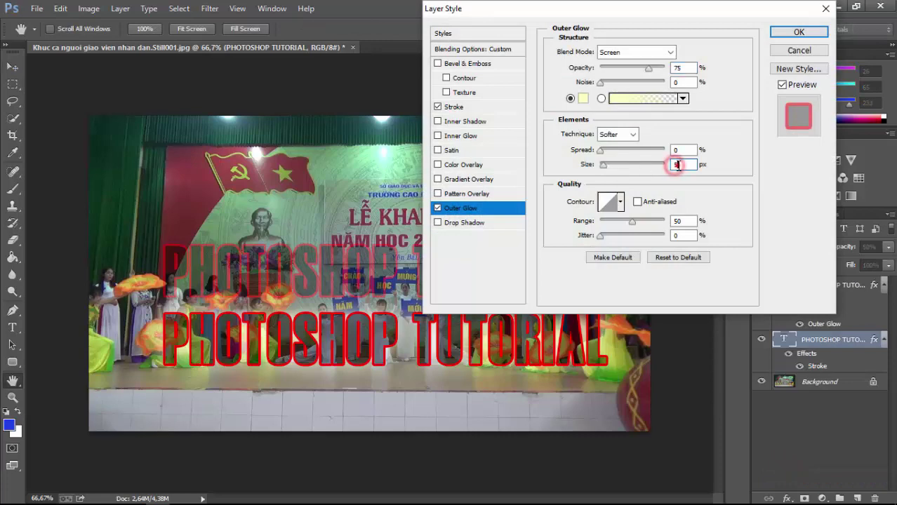
type("50")
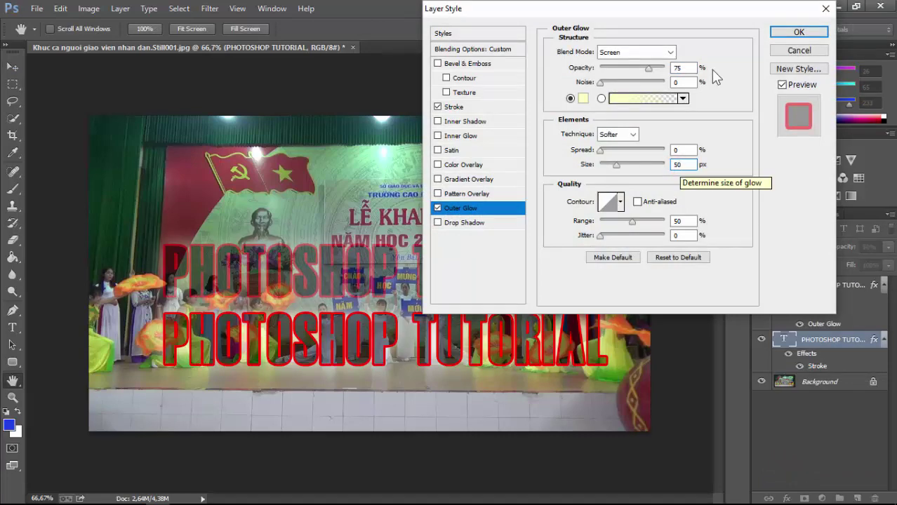
left_click(796, 31)
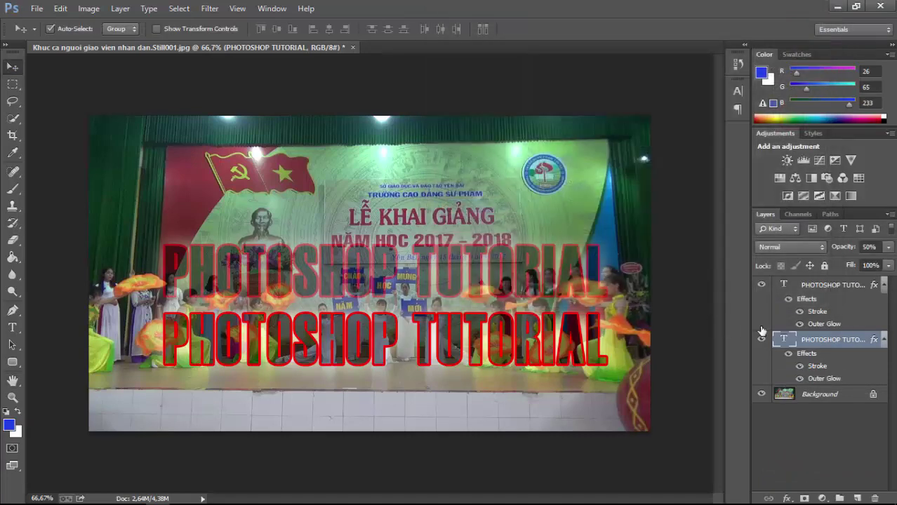
left_click(799, 379)
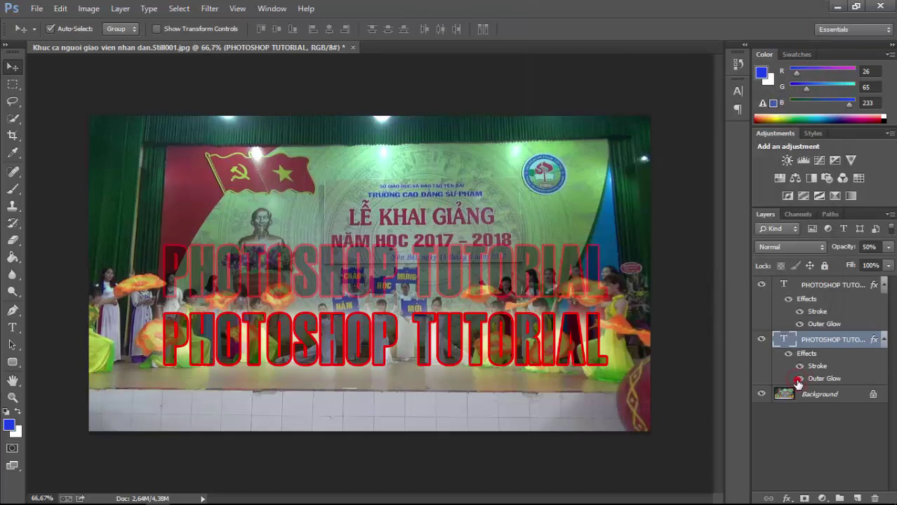
left_click(799, 380)
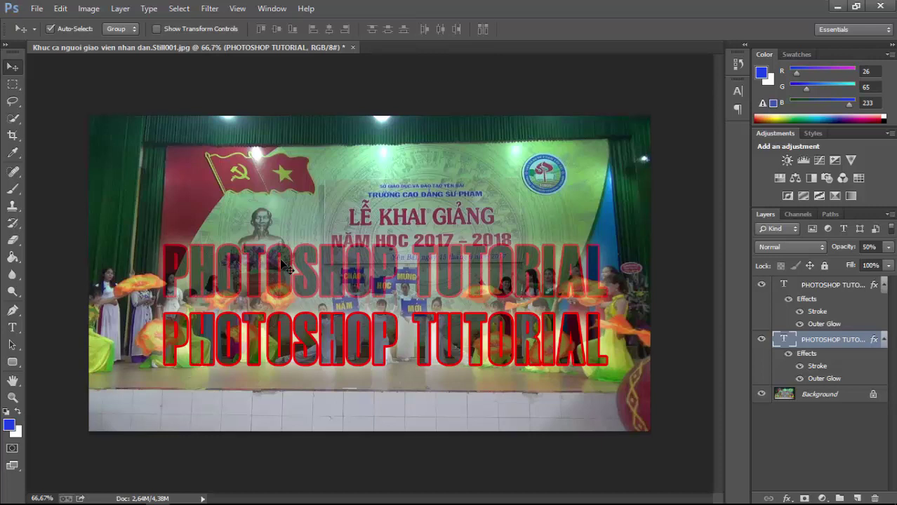
left_click(800, 324)
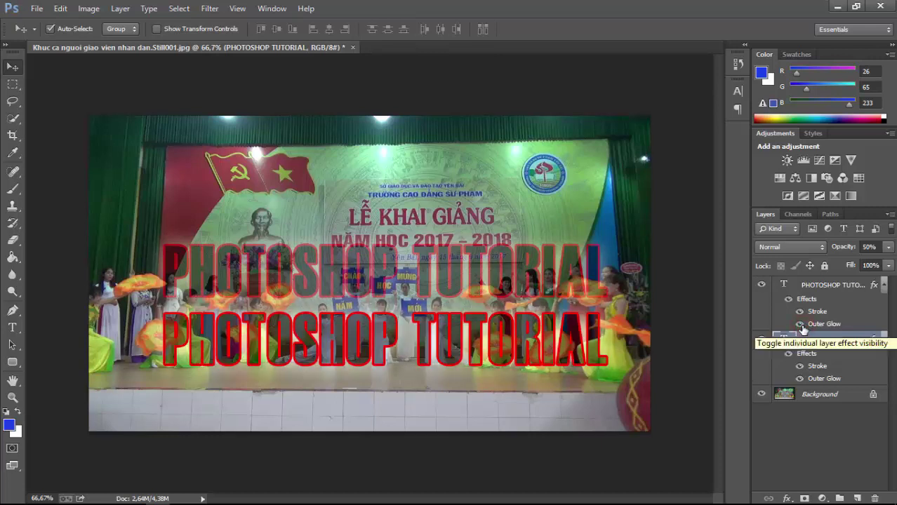